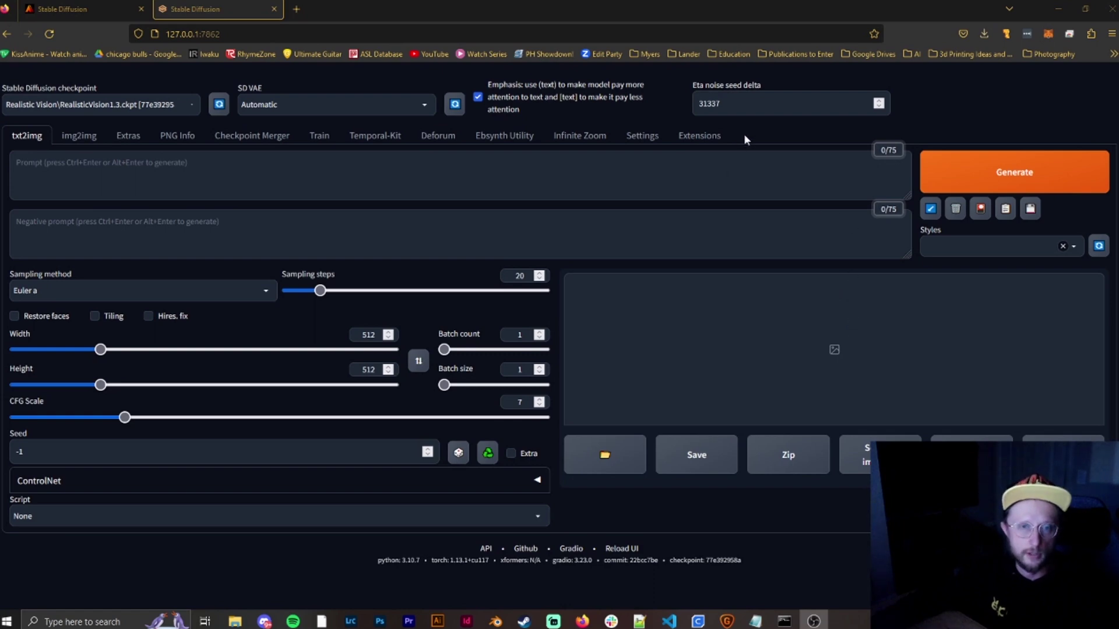
Search the available extensions index for 'prompt travel', then go to the Settings page.
click(688, 139)
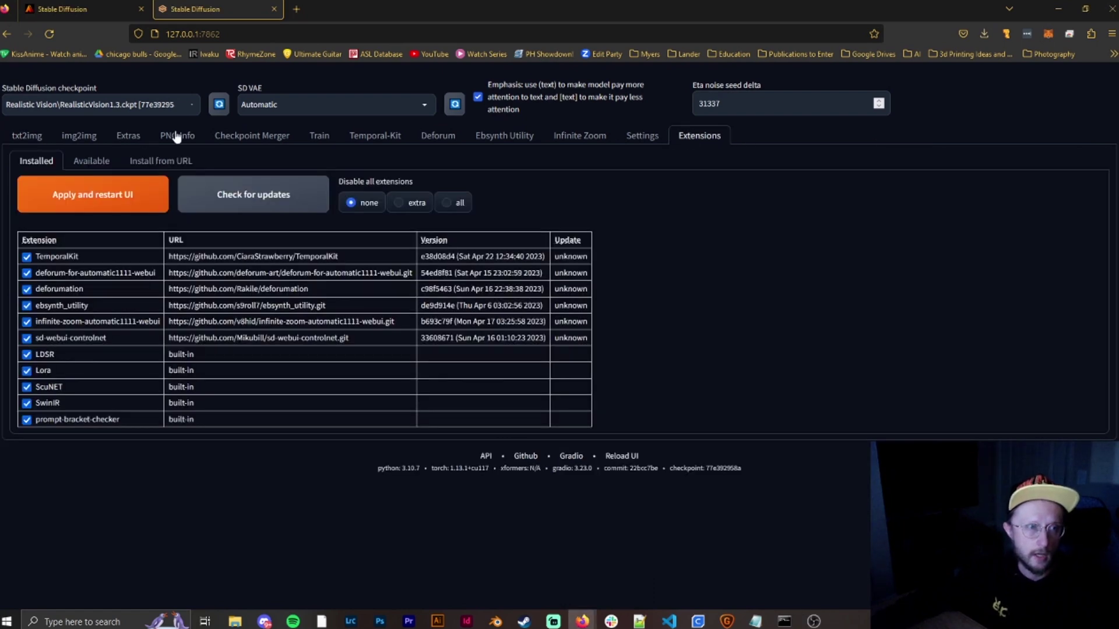
click(91, 162)
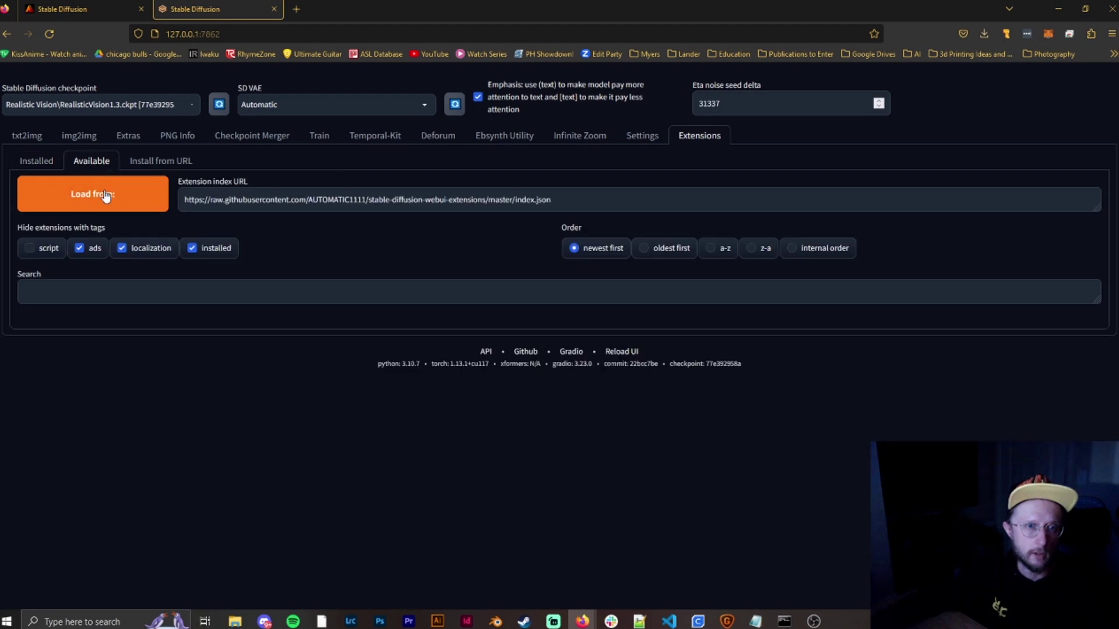
click(104, 192)
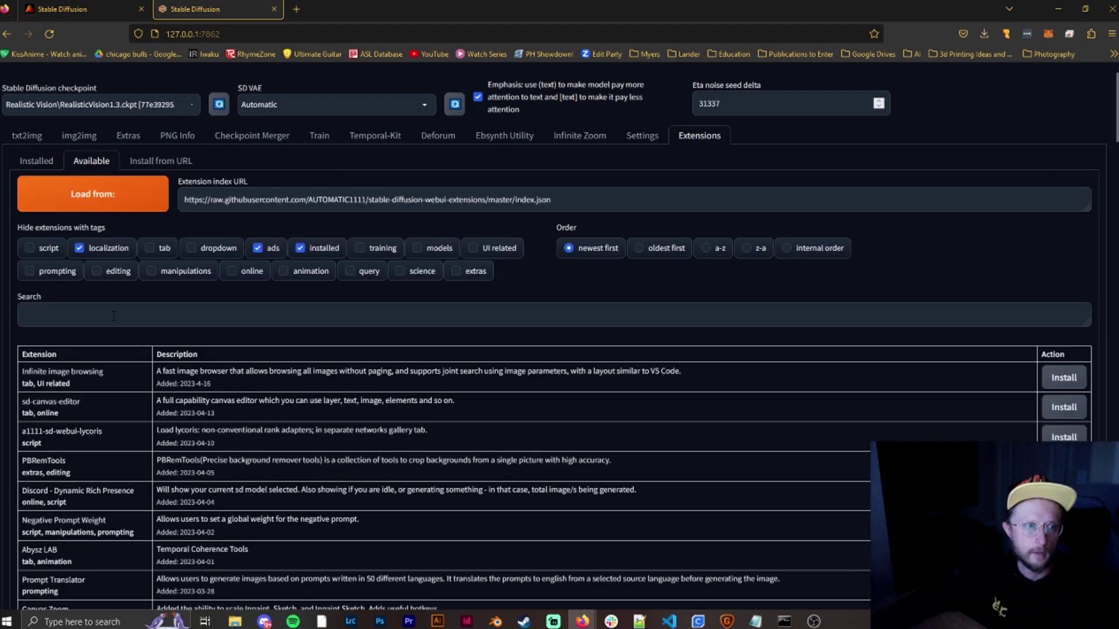
click(109, 304)
text(prompt travel)
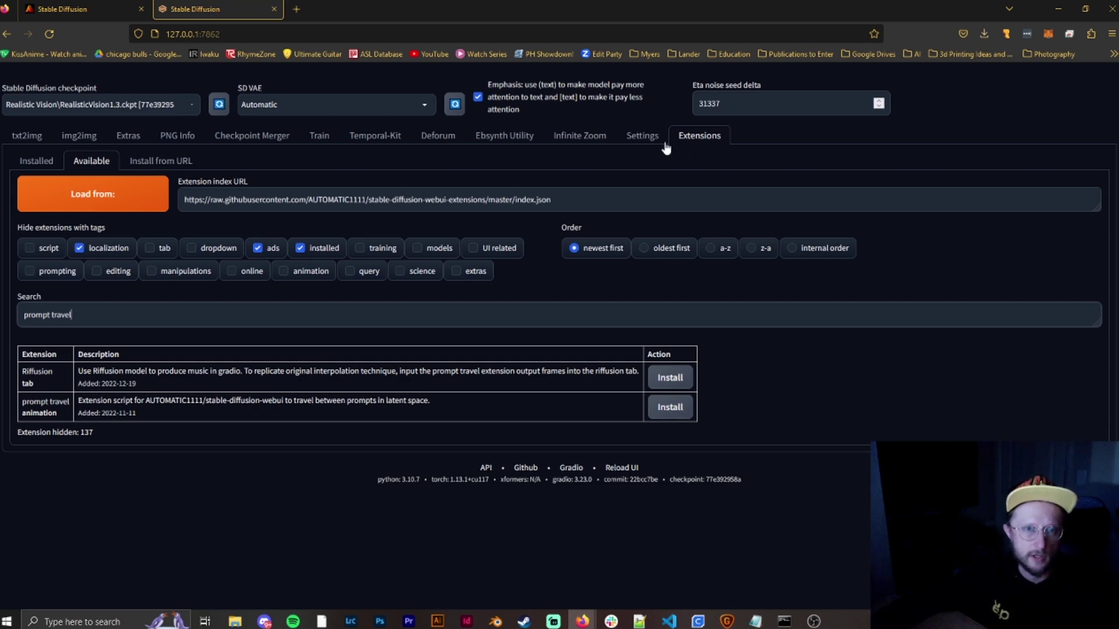
click(639, 135)
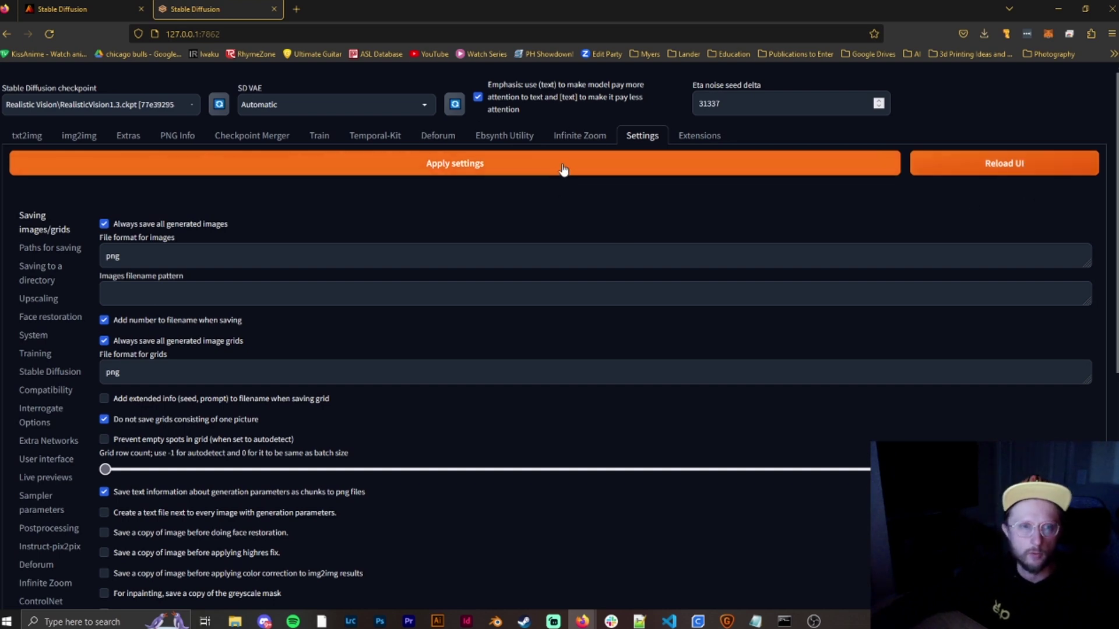
Close the port 7862 tab and load the Mona Lisa as the img2img source image.
click(274, 9)
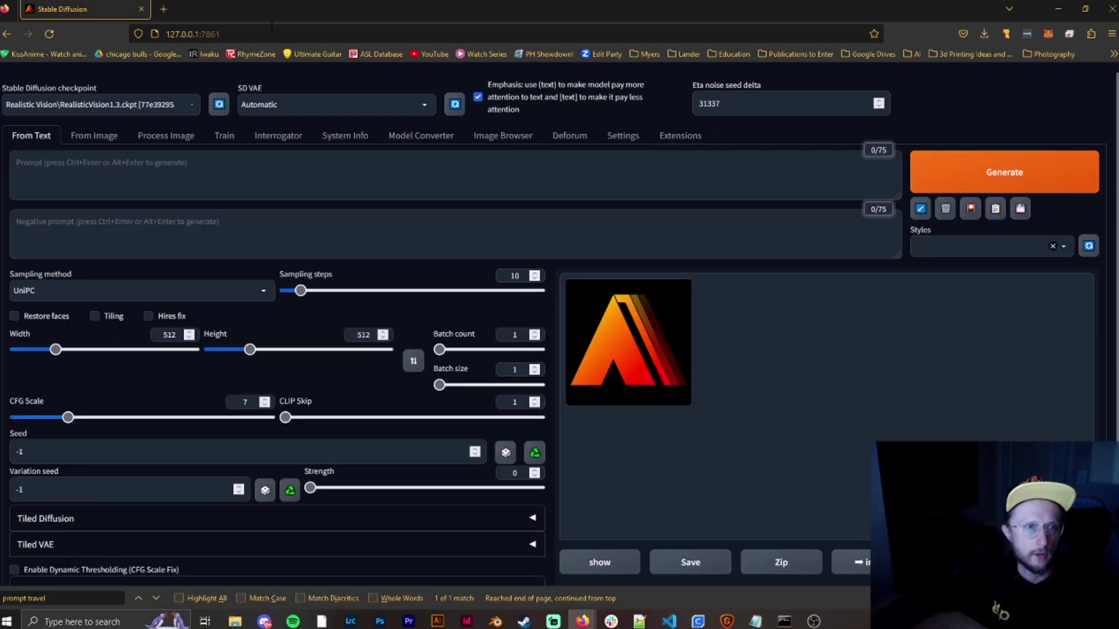
click(117, 137)
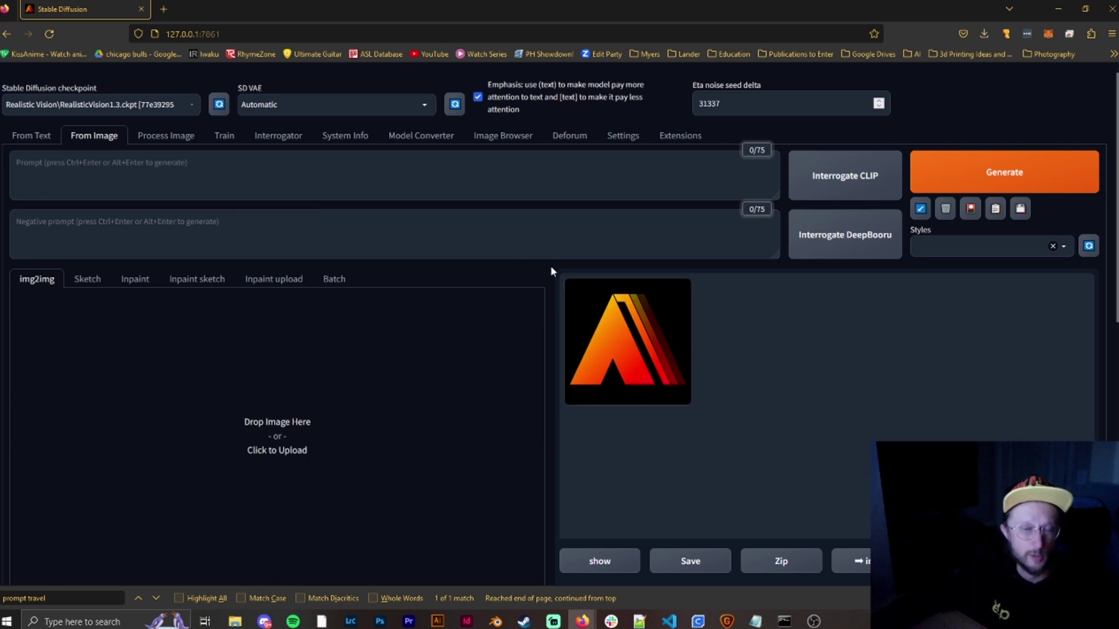
scroll(553, 273, down, 2)
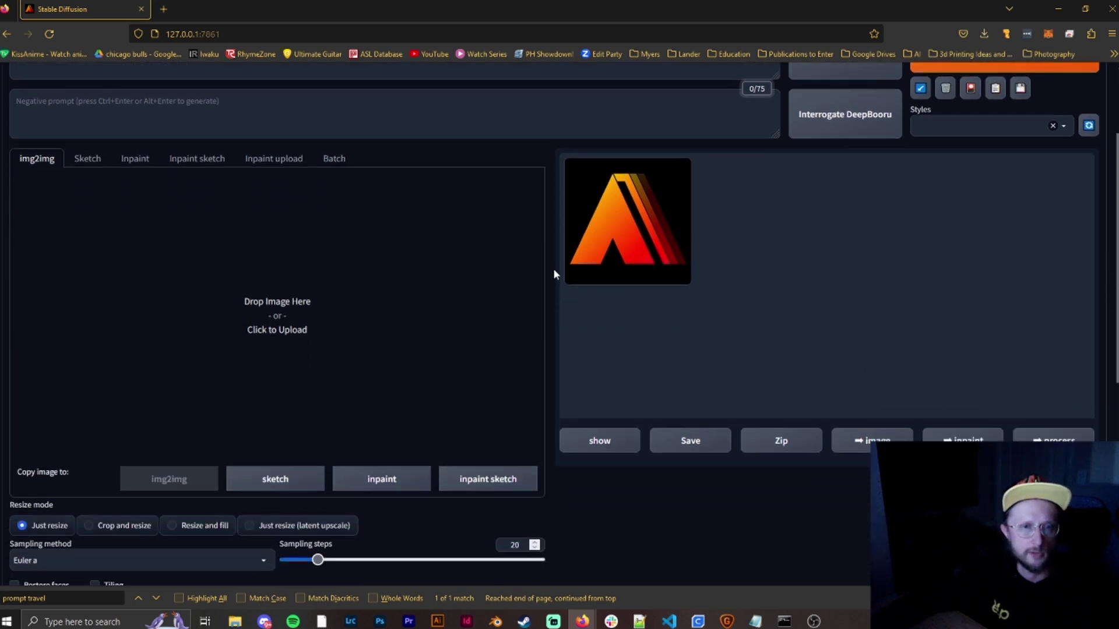
scroll(554, 268, up, 1)
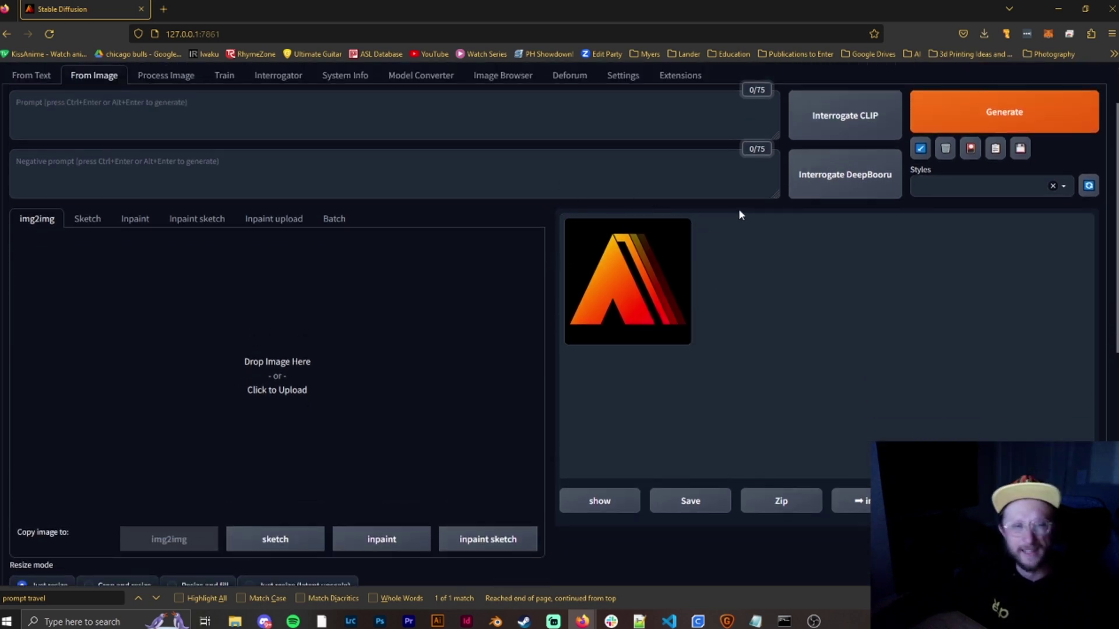
mouse_move(235, 622)
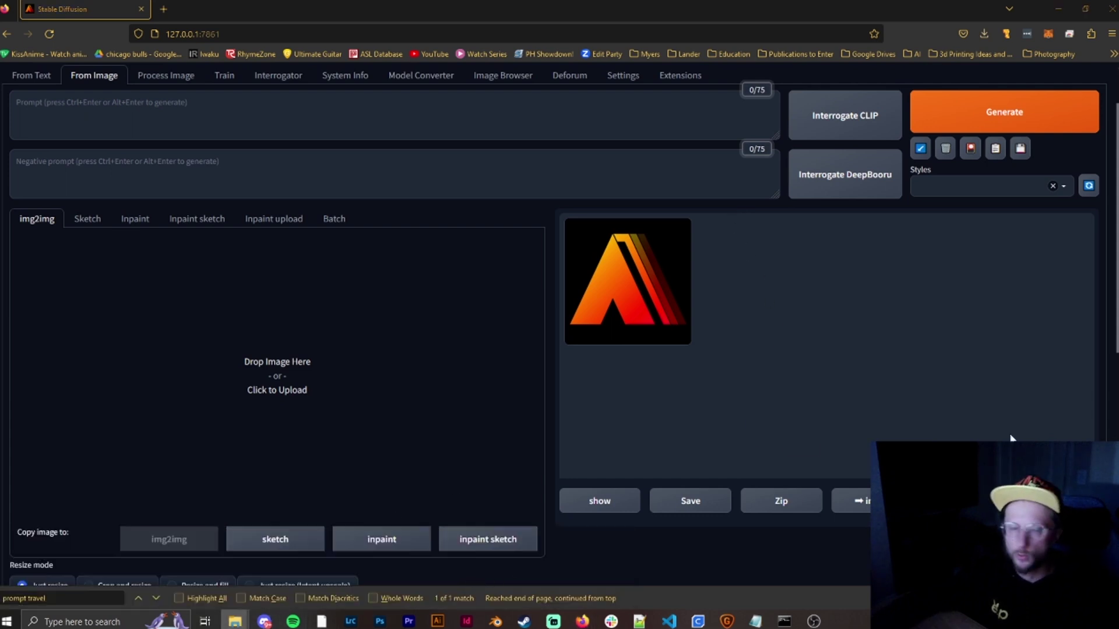
drag(385, 408, 382, 427)
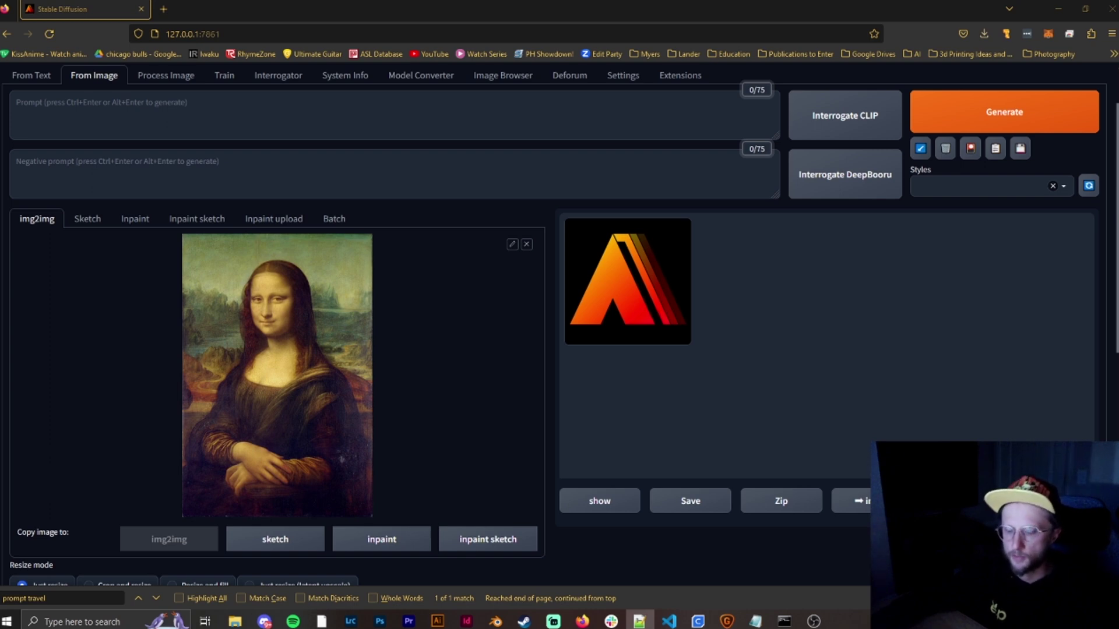
Paste the seven woman-themed prompt lines, Italian to Egyptian, then the long negative prompt.
click(188, 103)
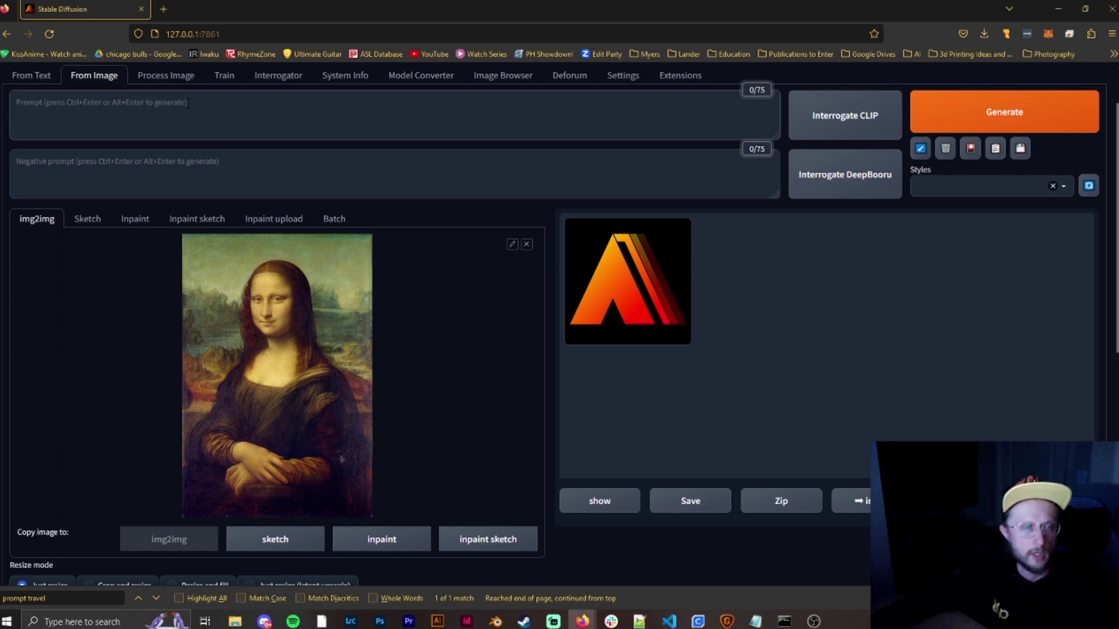
text(italian woman in pleated bodice, style of leonardo da vinci, painterly, high detail, sharp focus, smooth, eskimo woman in caribou skin outfit, snowy mountains in the background, painterly , cute eyes, high detail, sharp focus, smooth, celtic woman in celtic dress, painterly, rolling irish hills in the background, cute eyes, high detail, sharp focus, smooth, japanese woman in kimono, mt fuji in the background, painterly , cute eyes, high detail, sharp focus, smooth, native american woman in buckskin dress, buffalo in grassland in background, painterly , cute eyes, high detail, sharp focus, smooth, indian woman in a silk sari, taj mahal in background, cute eyes, high detail, sharp focus, smooth, egyptian woman in white silk tunic, pyramids in background, painterly , cute eyes, high detail, sharp focus, smooth,)
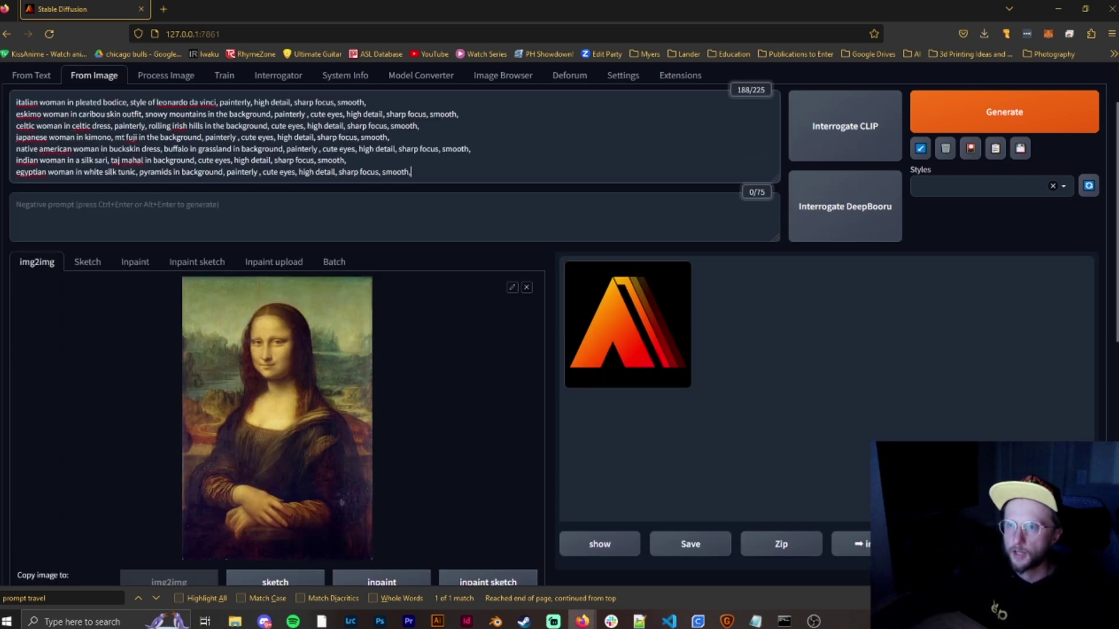
key(alt+Tab)
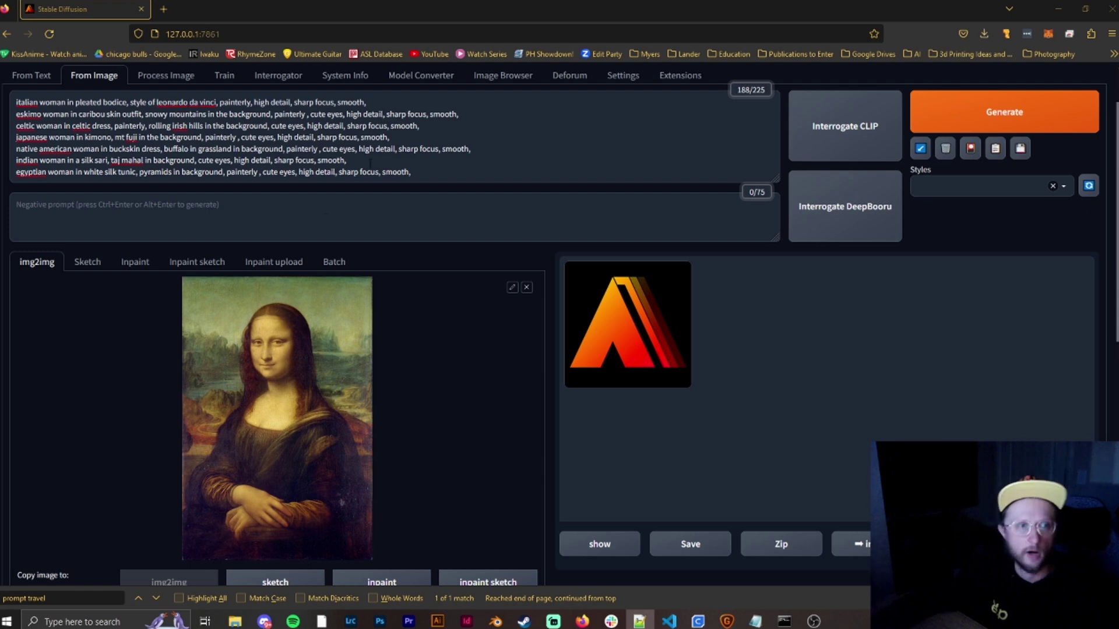
key(alt+Tab)
text(text, naked, nude, logo, cropped, two heads, four arms, lazy eye, blurry, unfocused, logo, cropped, two heads, four arms, lazy eye, blurry, unfocused, double face, Ugly, Duplicate, Extra fingers, Mutated hands, Poorly drawn face, Mutation, Deformed, Blurry, Bad anatomy, Bad proportions, Extra limbs, cloned face, Disfigured, Missing arms, Missing legs, Extra arms, Extra legs, Fused fingers, Too many fingers, Long neck, writing, letters, Multiple bodies, multiple heads, extra hands, extra fingers, ugly, skinny, extra leg, extra foot, blur, bad anatomy, double body, stacked body, fused hands, fused body, fused heads, fused legs, fused feet, multiple faces, ((conjoined)), (siamese twin), double faces, two faces, texts, watermarked, watermark, logo, face out of frame, stacked background, ((out of frame portrait)), bucktoothed, cropped, human, Split frame, out of frame, cropped, multiple frame, split panel, multi panel"])
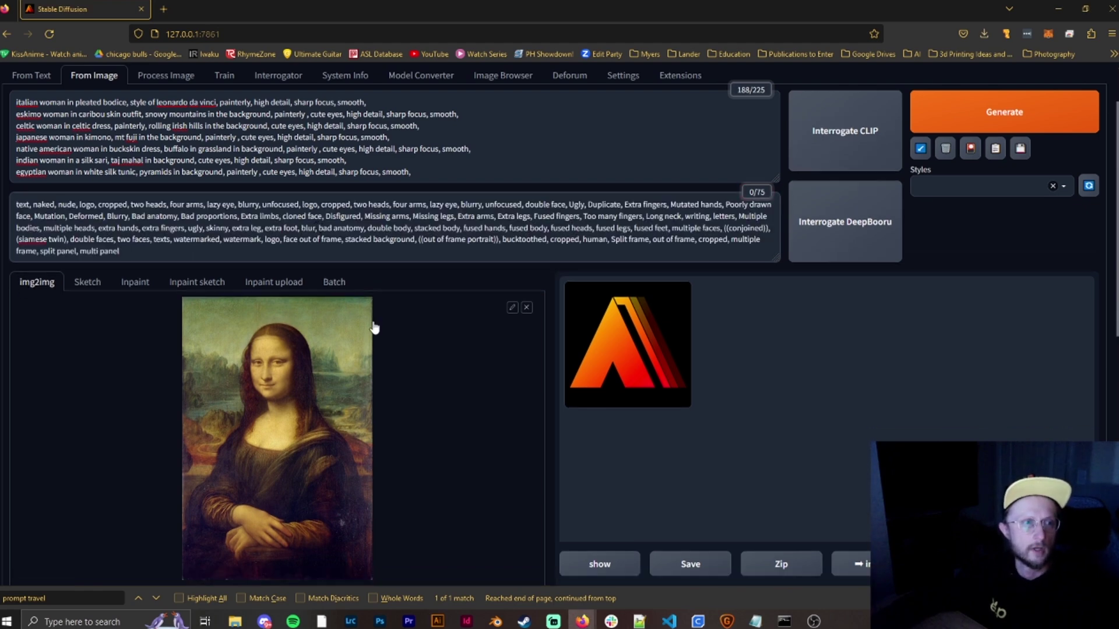
Select Prompt Travel as the img2img script, showing linear lerp, 30 steps, mp4 at 10 FPS.
scroll(520, 351, down, 10)
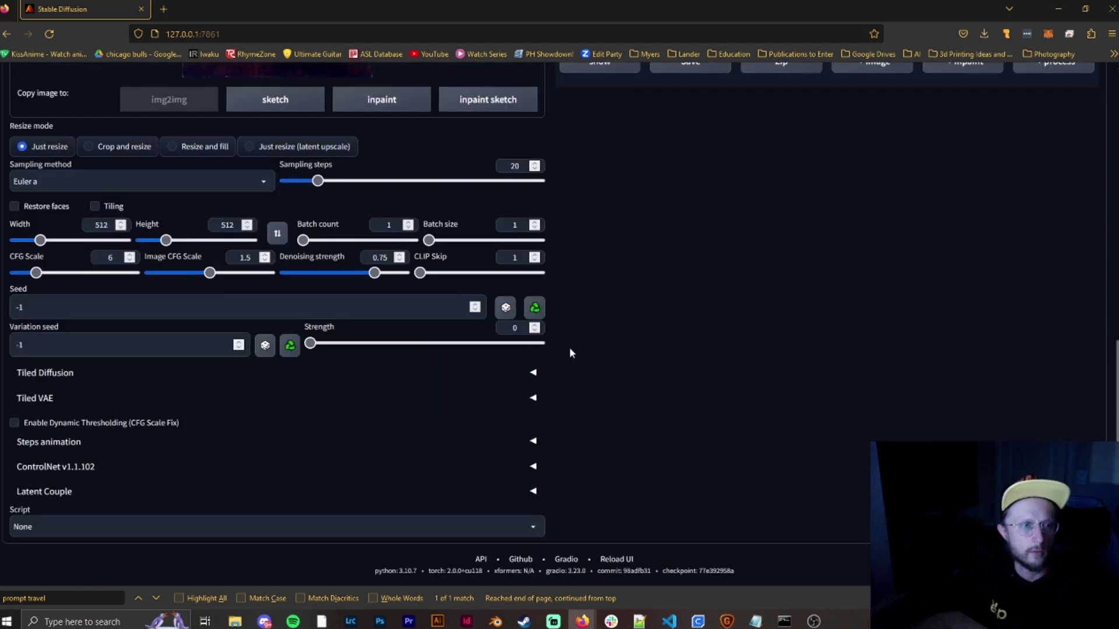
click(149, 530)
click(148, 512)
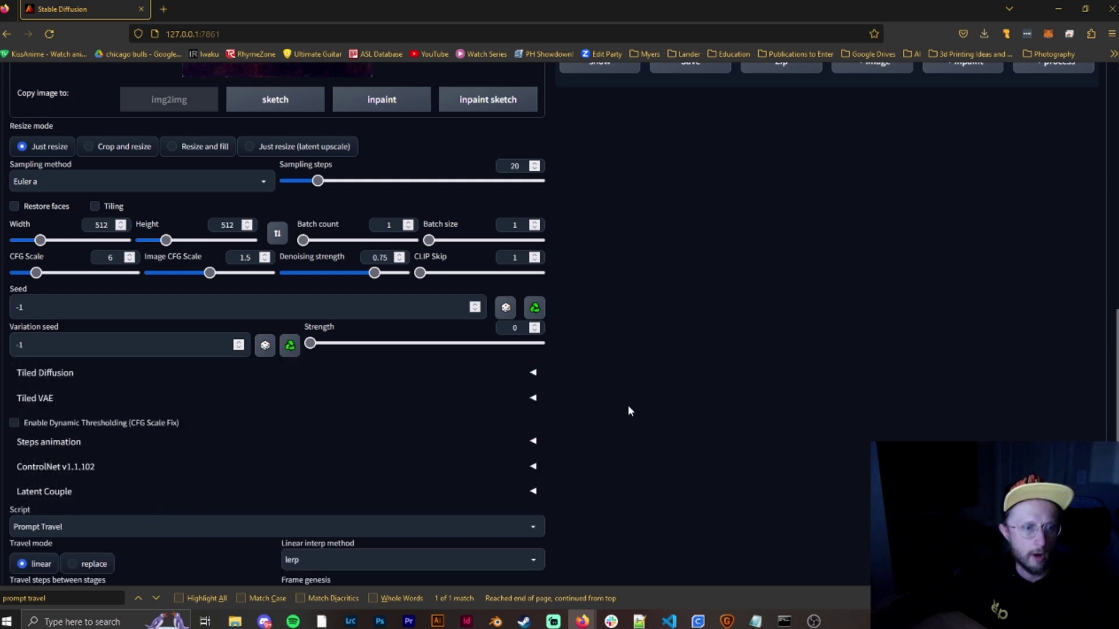
scroll(628, 406, down, 3)
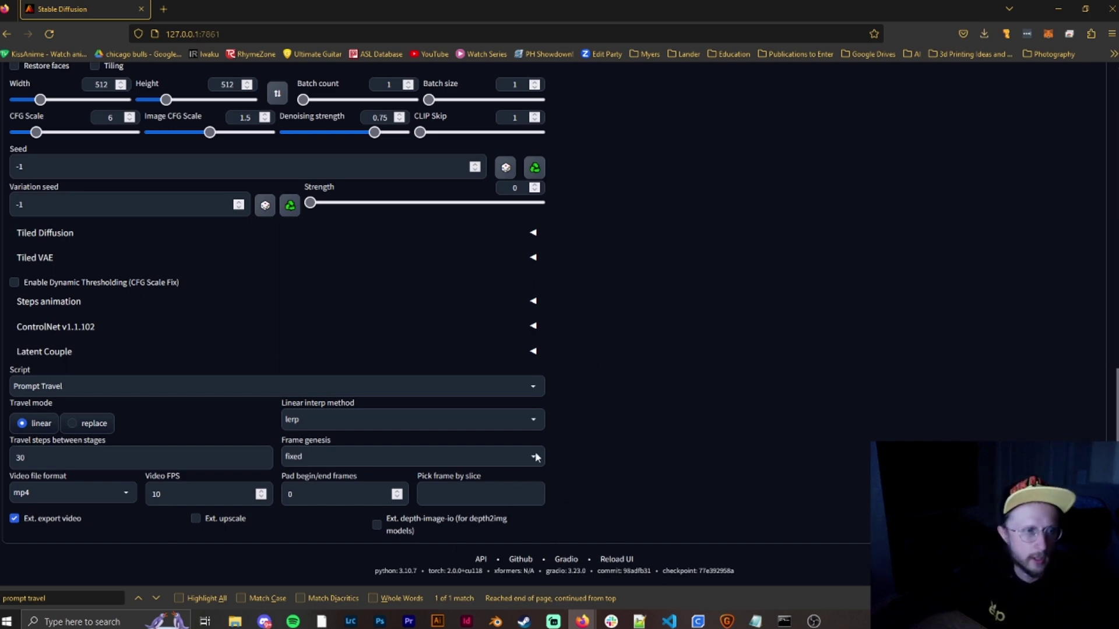
scroll(609, 421, up, 8)
scroll(609, 421, up, 3)
scroll(597, 429, down, 1)
scroll(597, 429, up, 1)
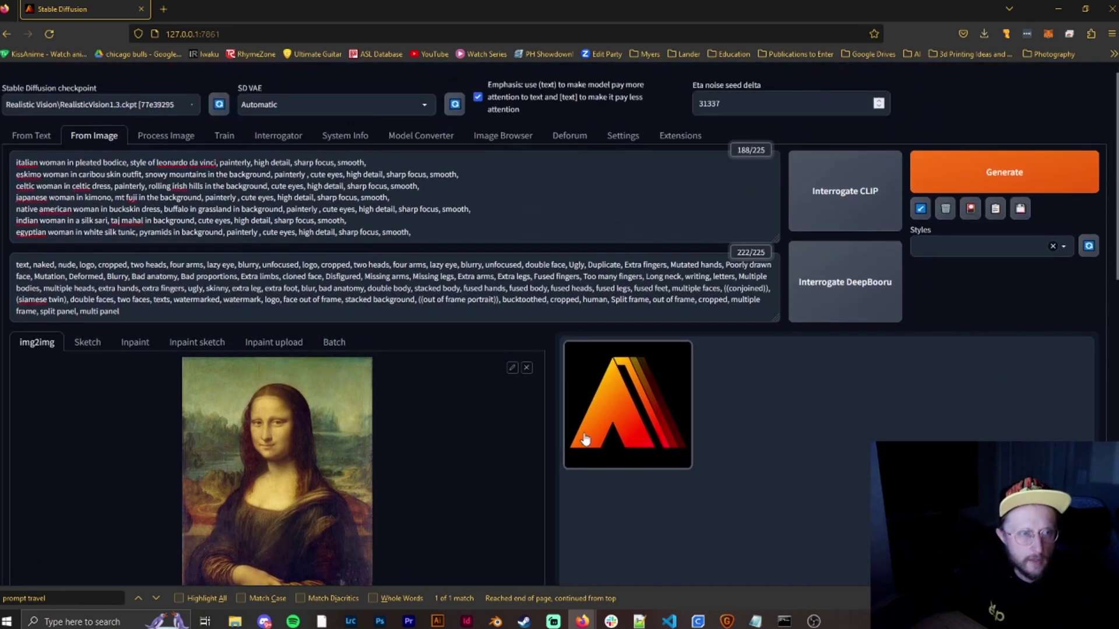
scroll(402, 334, up, 1)
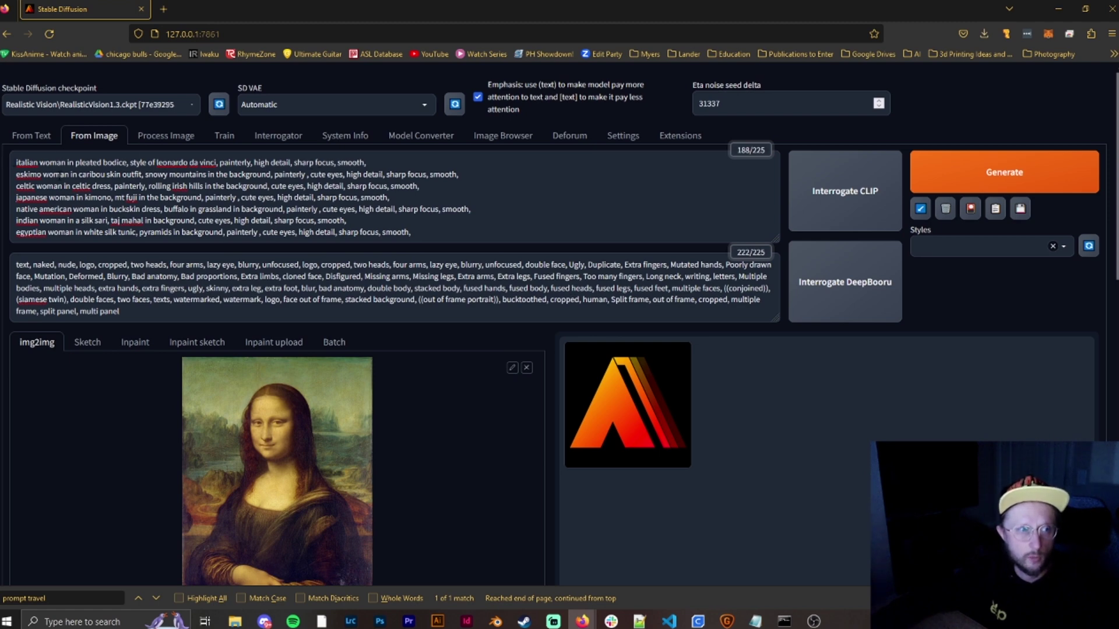
scroll(554, 284, down, 15)
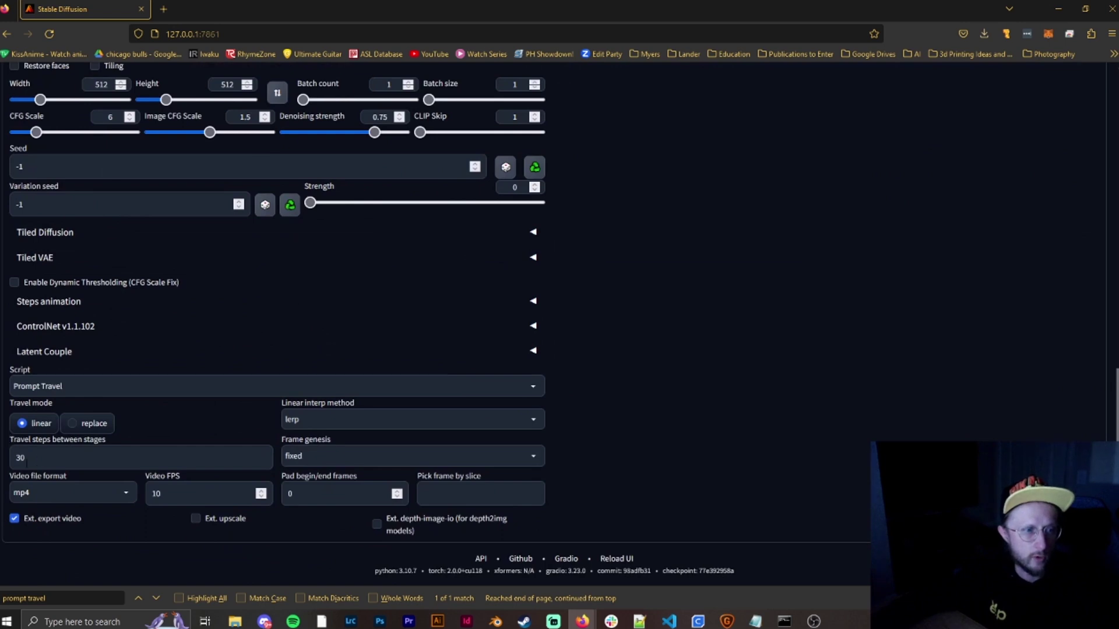
click(17, 458)
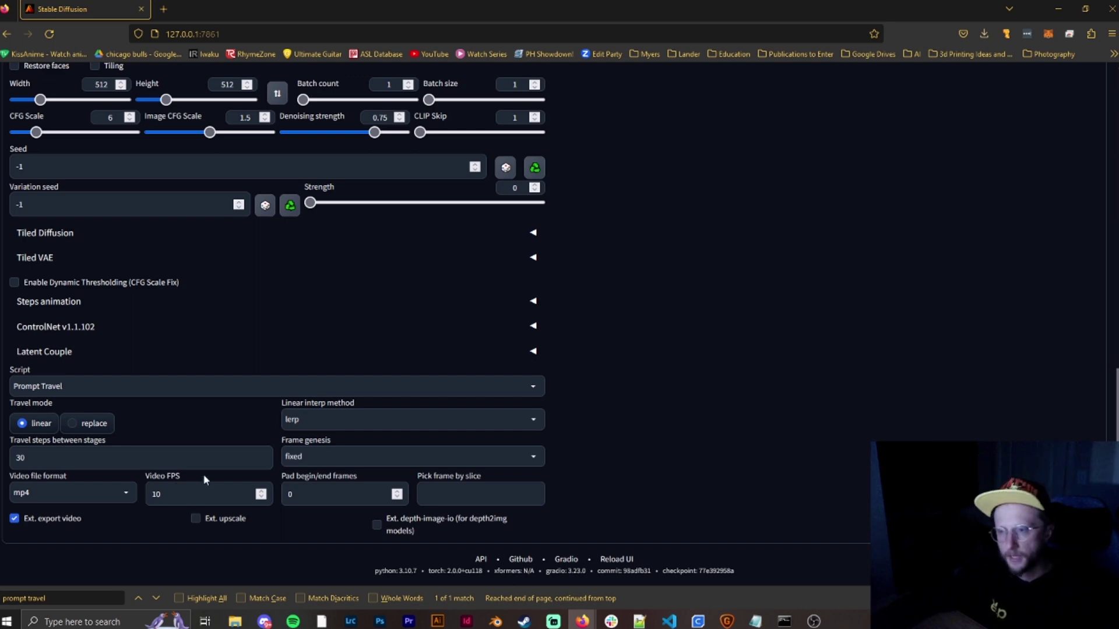
Scroll back up the img2img page toward the generation settings.
scroll(553, 390, up, 15)
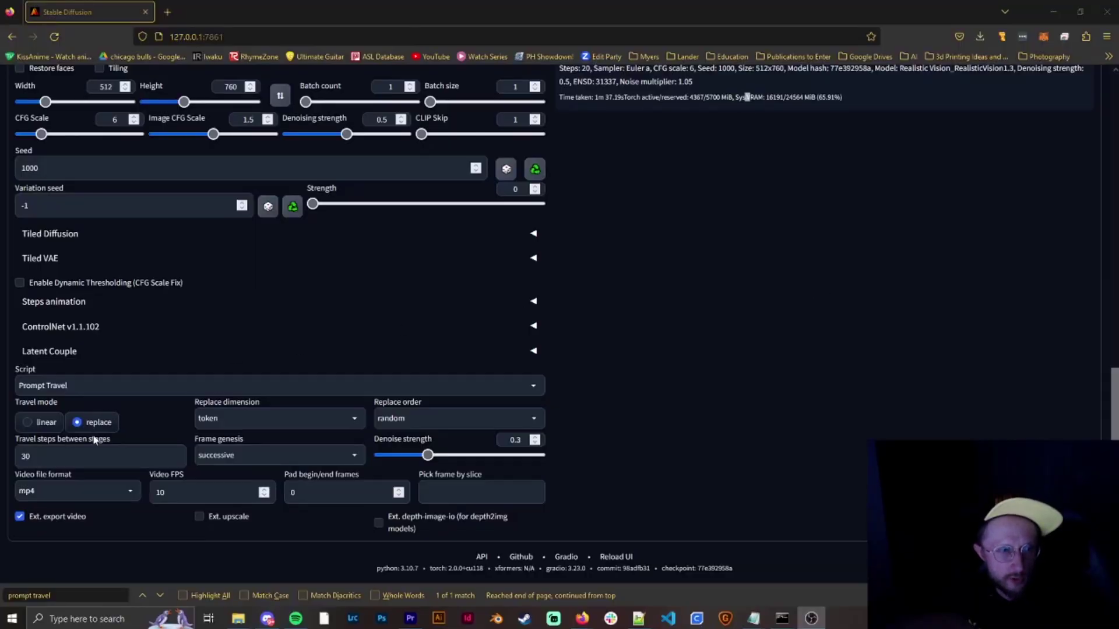
Review Replace dimension, Replace order and Frame genesis choices, keeping random order and successive genesis.
click(294, 423)
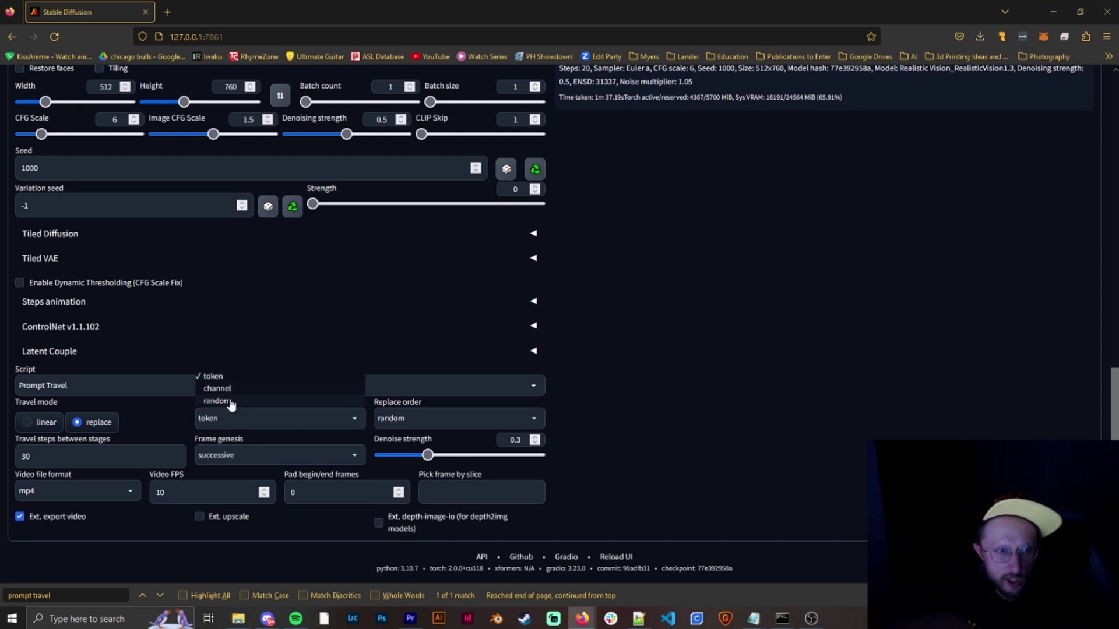
click(417, 420)
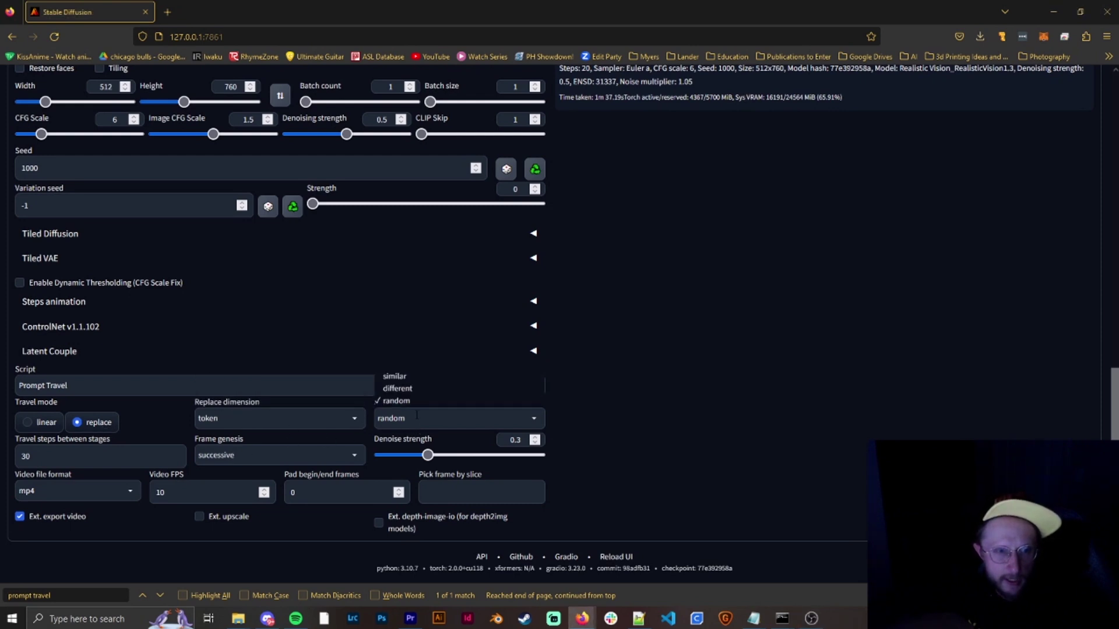
click(651, 444)
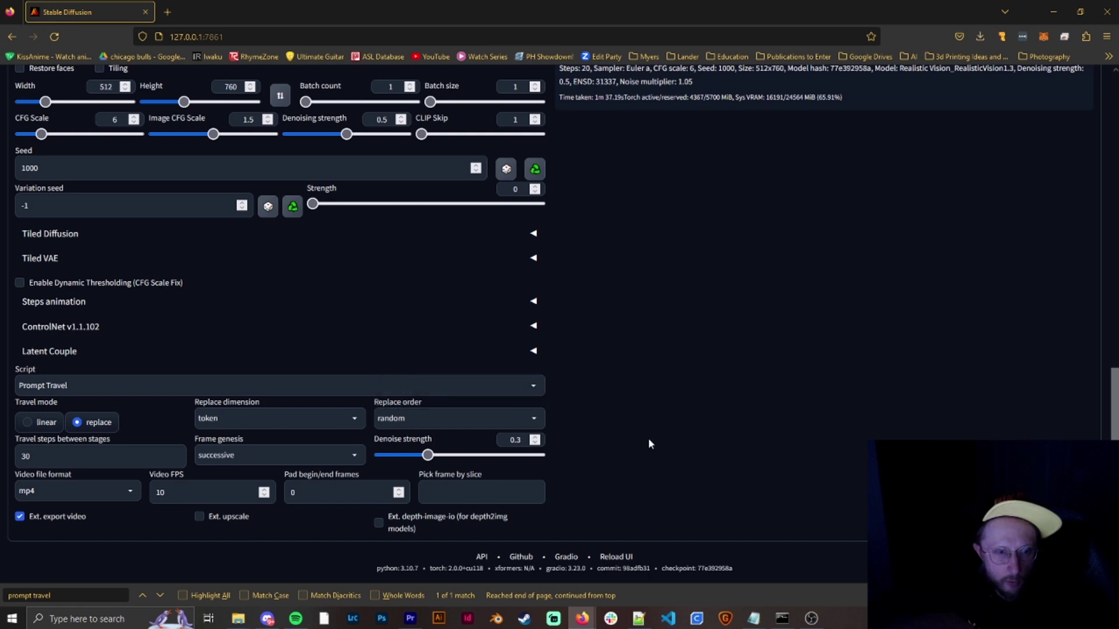
click(260, 462)
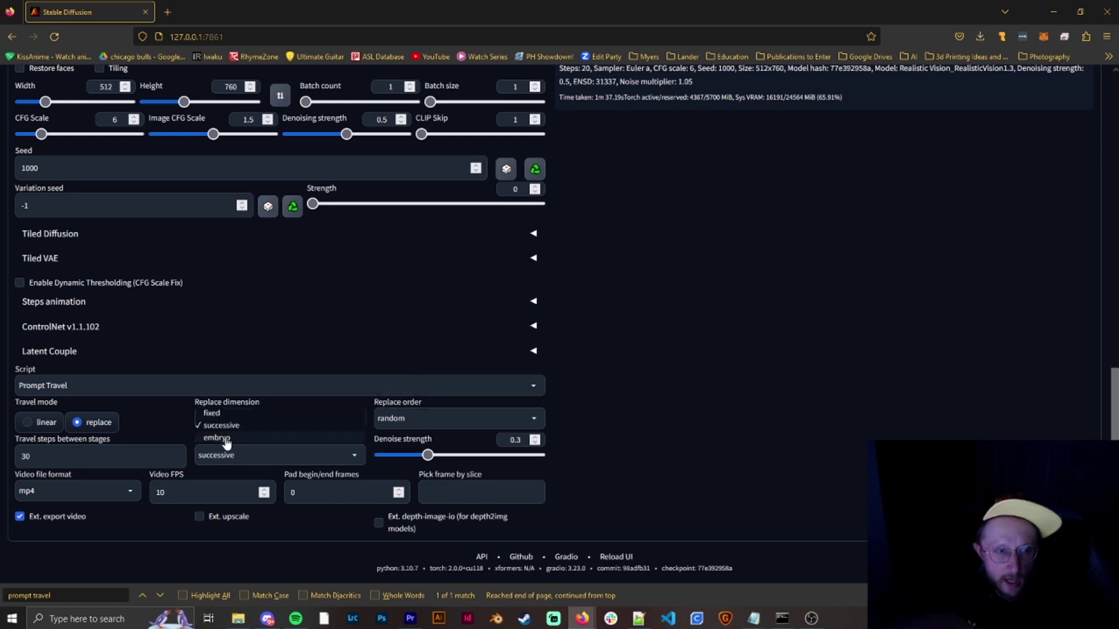
click(721, 442)
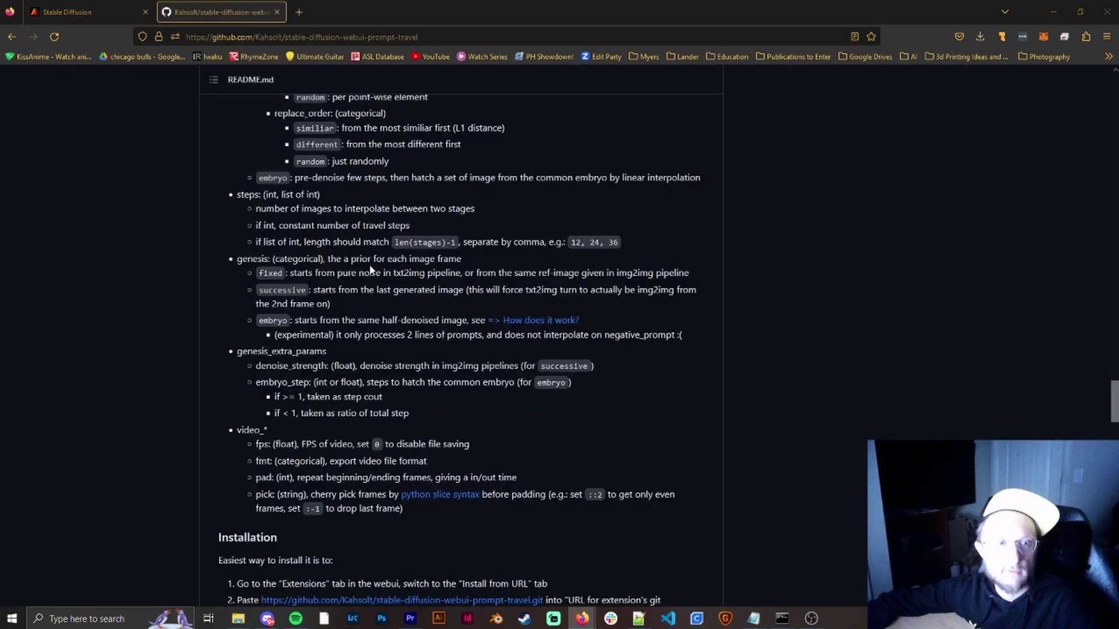
Scroll the Prompt Travel README on GitHub down to its Options section.
scroll(370, 239, up, 20)
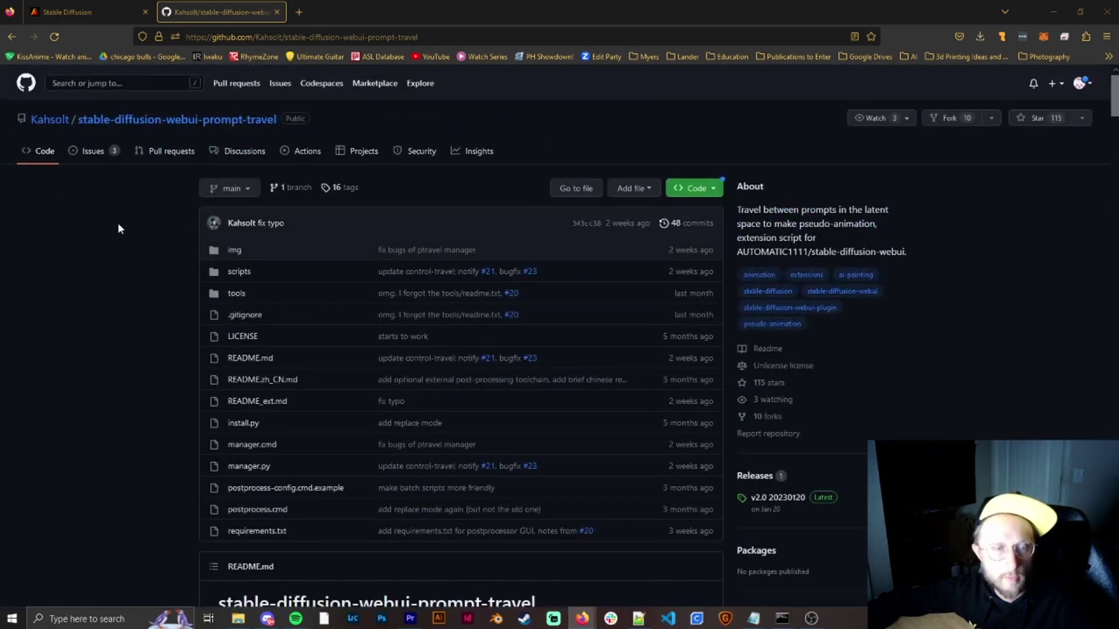
scroll(124, 239, down, 5)
scroll(124, 236, down, 5)
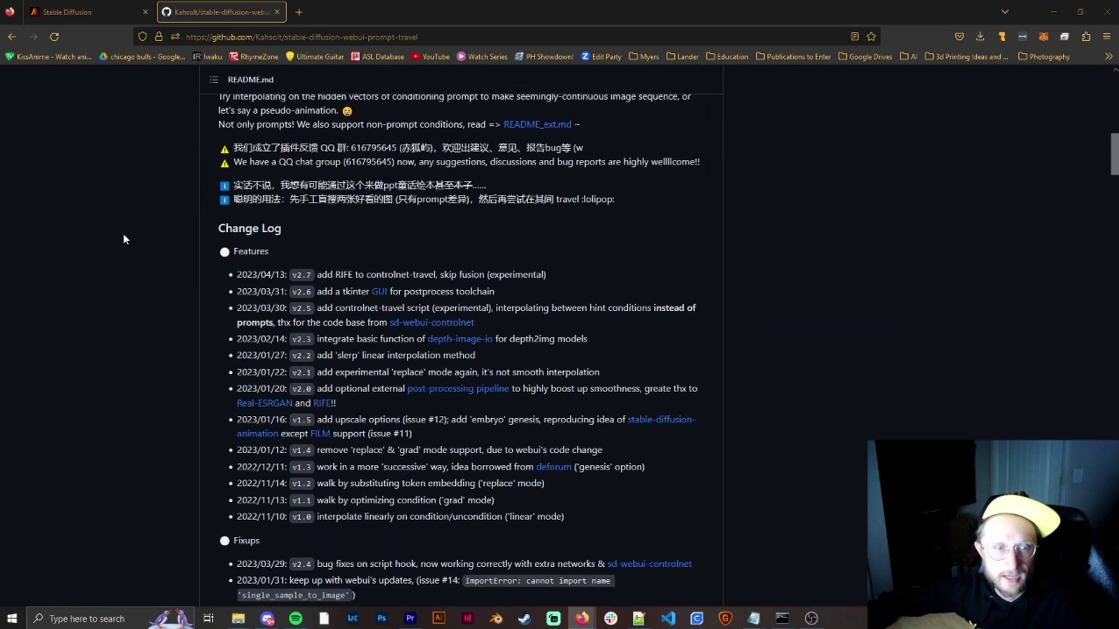
scroll(123, 232, down, 12)
scroll(123, 235, down, 20)
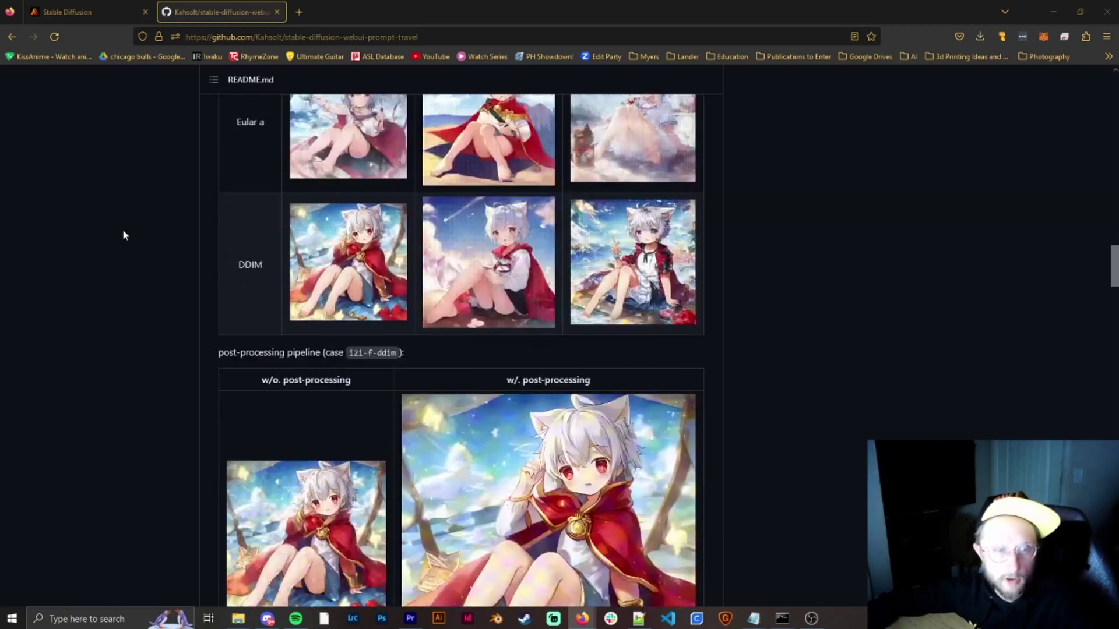
scroll(123, 235, down, 1)
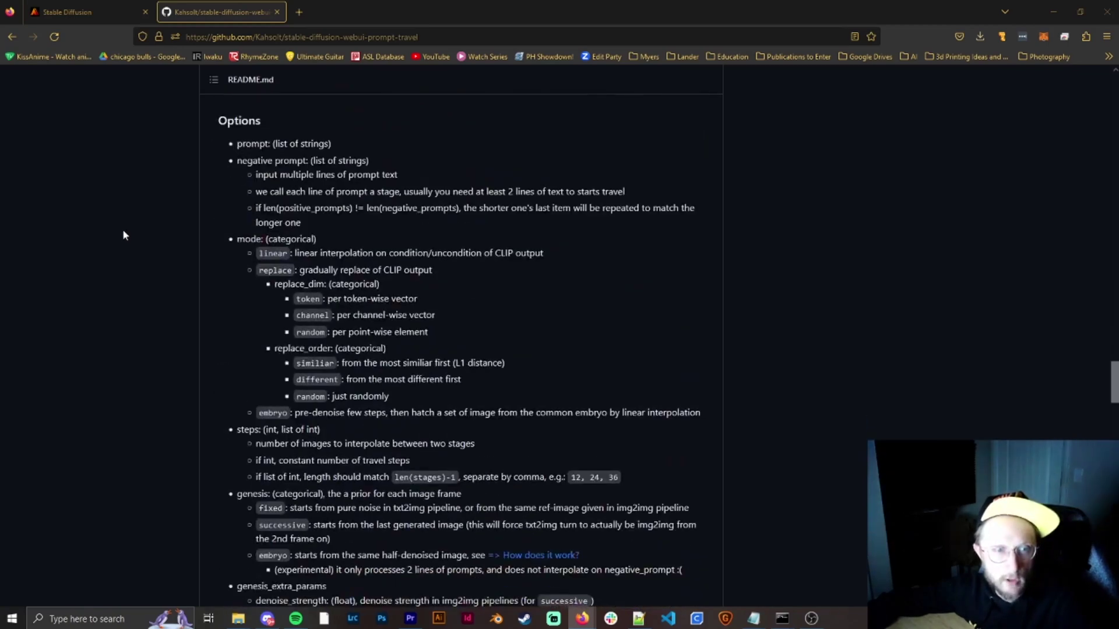